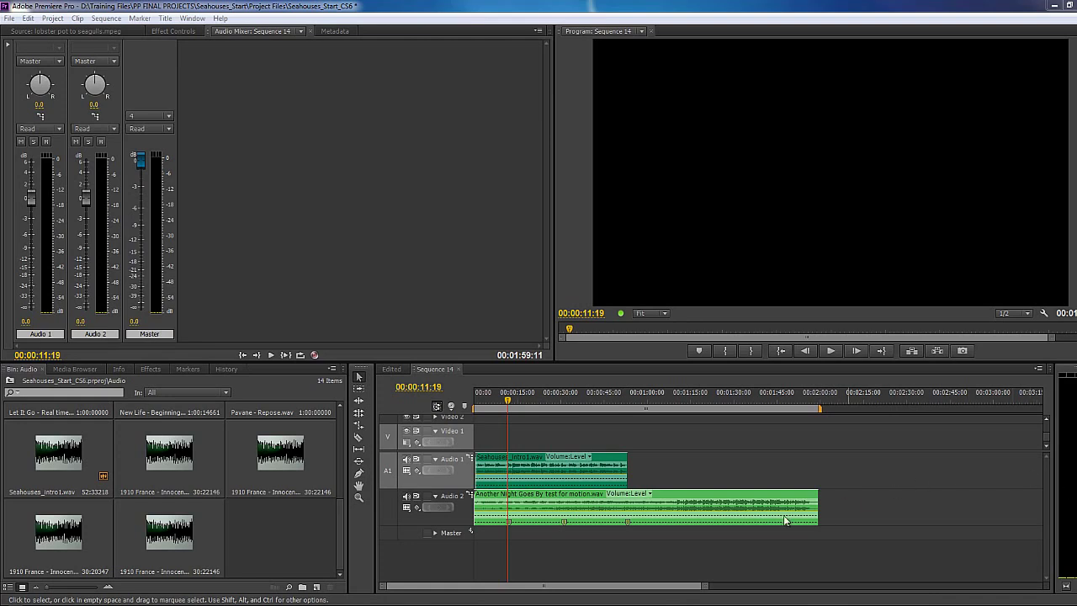
Set up a new sequence with a 5.1 master track and three standard audio tracks.
{"action": "left_click", "coordinate": [317, 586]}
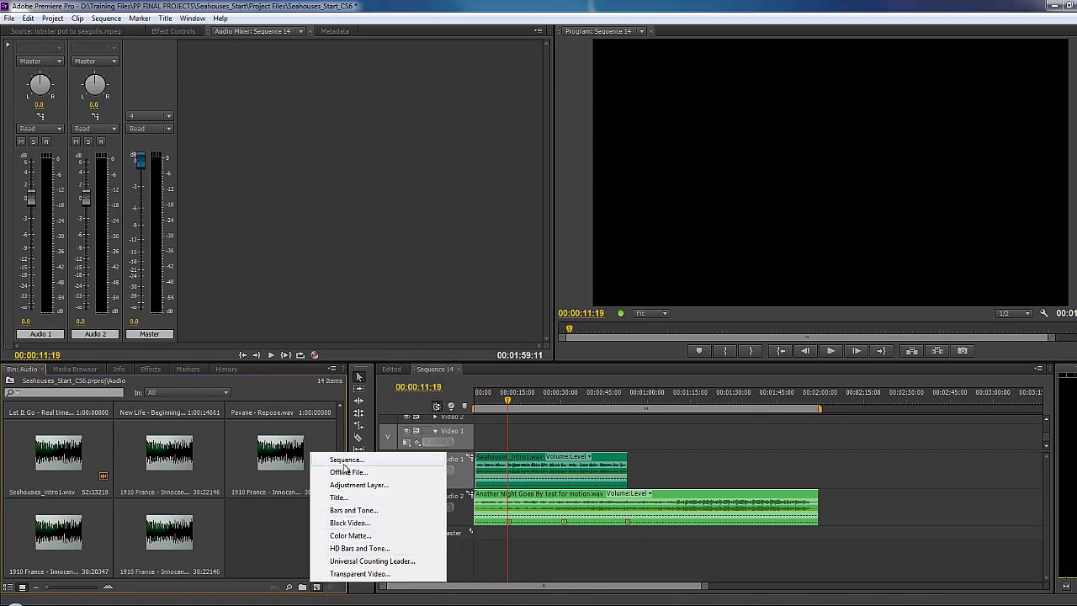
{"action": "left_click", "coordinate": [343, 460]}
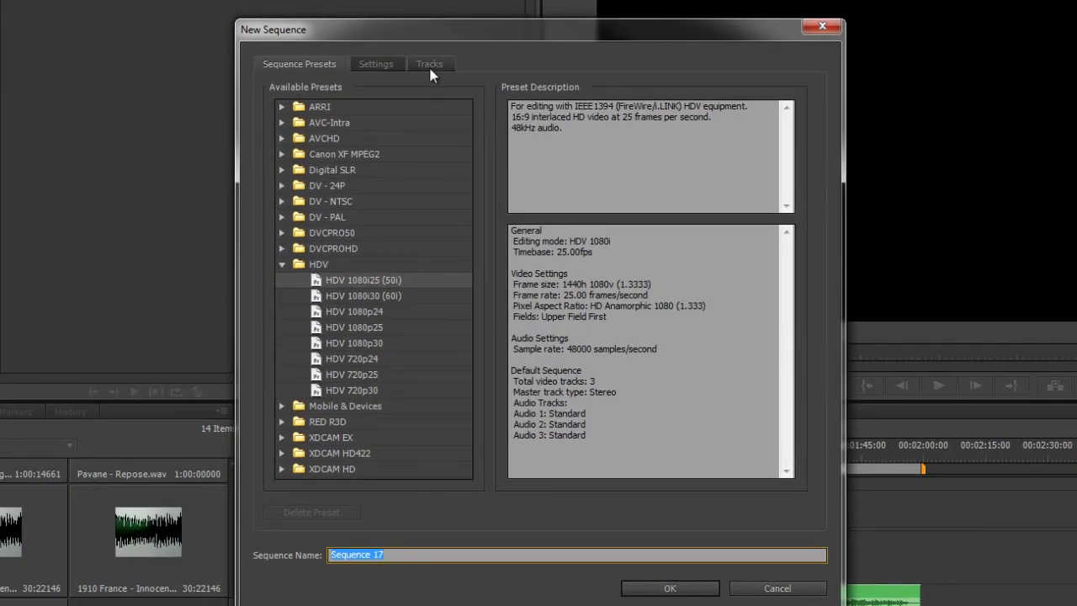
{"action": "left_click", "coordinate": [431, 66]}
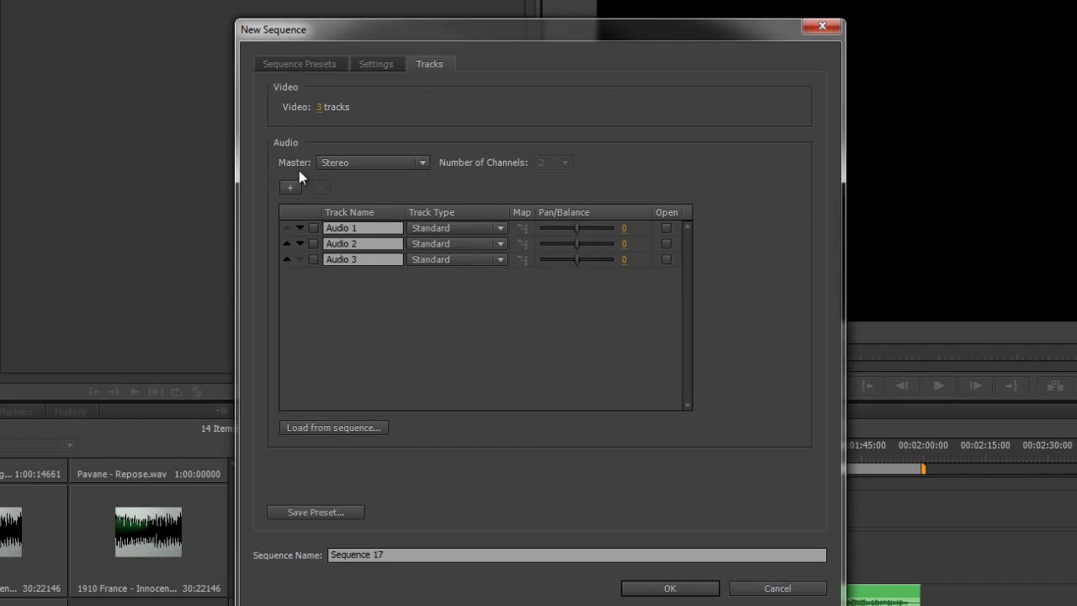
{"action": "left_click", "coordinate": [418, 164]}
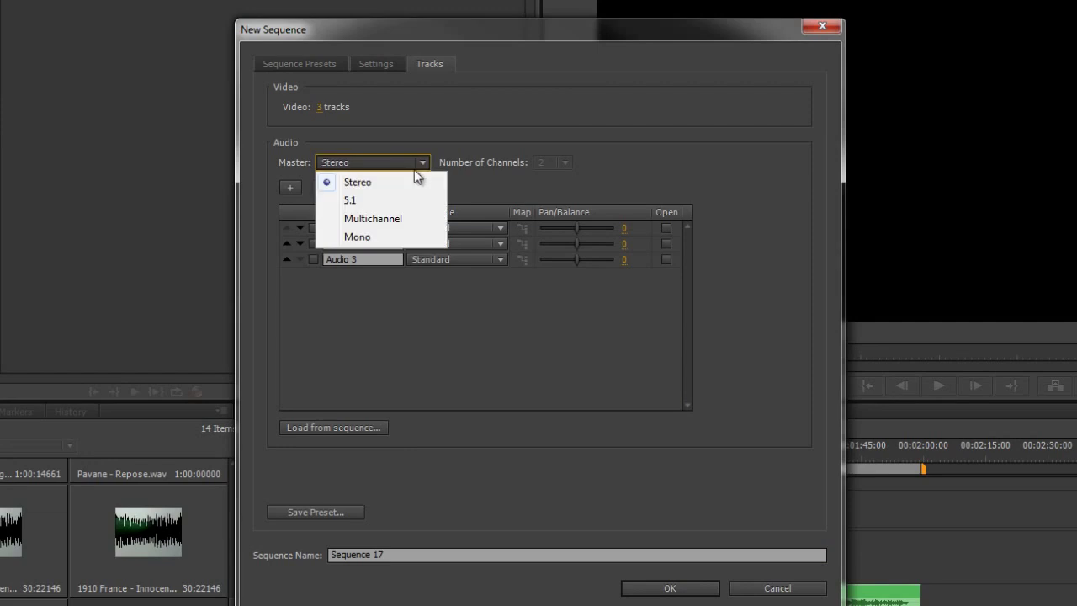
{"action": "left_click", "coordinate": [356, 202]}
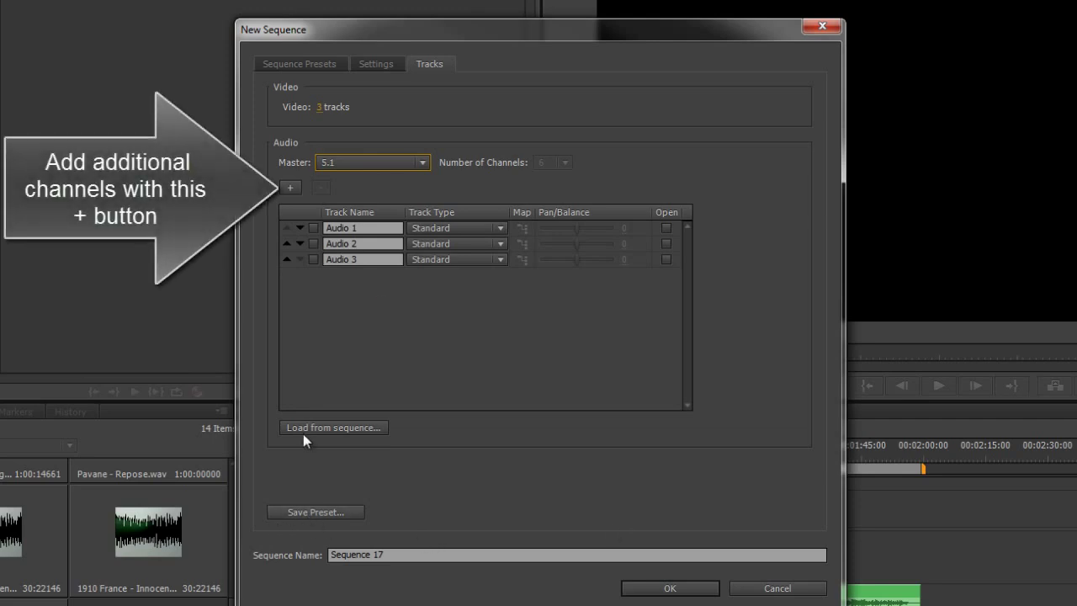
Create Sequence 17 and place the Innocence mono, R and L clips on Audio 1, 2 and 3.
{"action": "left_click", "coordinate": [671, 588]}
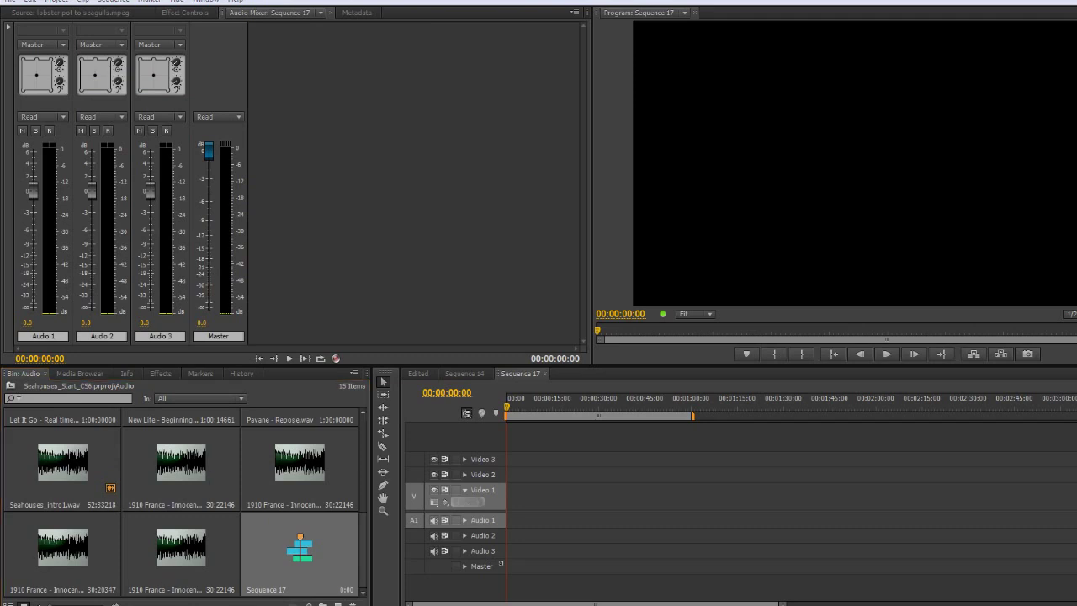
{"action": "key", "text": "equal"}
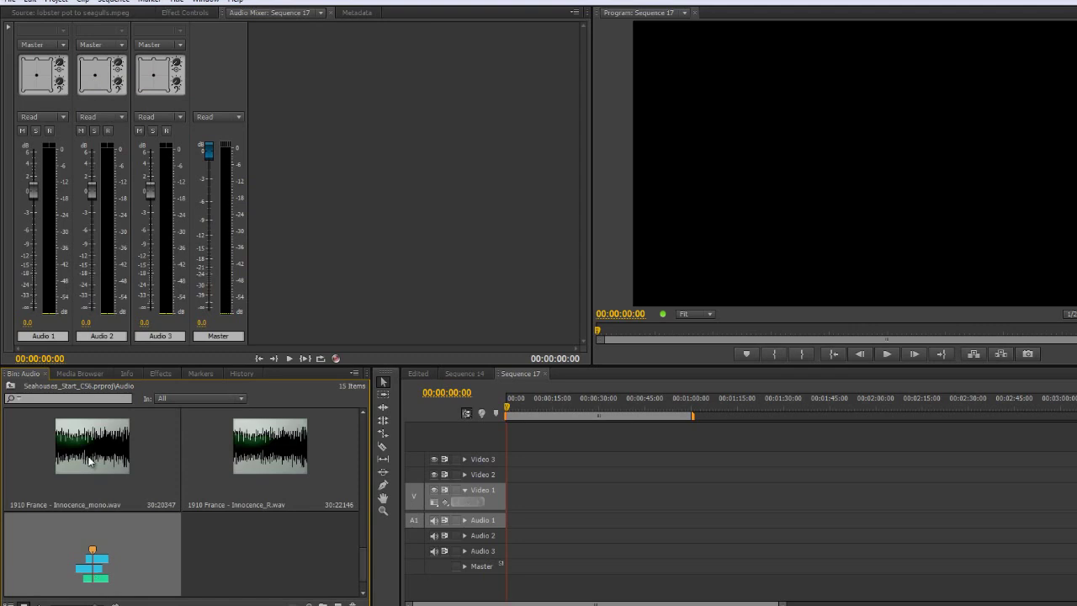
{"action": "left_click_drag", "start_coordinate": [89, 459], "coordinate": [505, 535]}
{"action": "left_click_drag", "start_coordinate": [257, 482], "coordinate": [505, 536]}
{"action": "scroll", "coordinate": [366, 560], "scroll_direction": "up", "scroll_amount": 1}
{"action": "scroll", "coordinate": [365, 559], "scroll_direction": "up", "scroll_amount": 1}
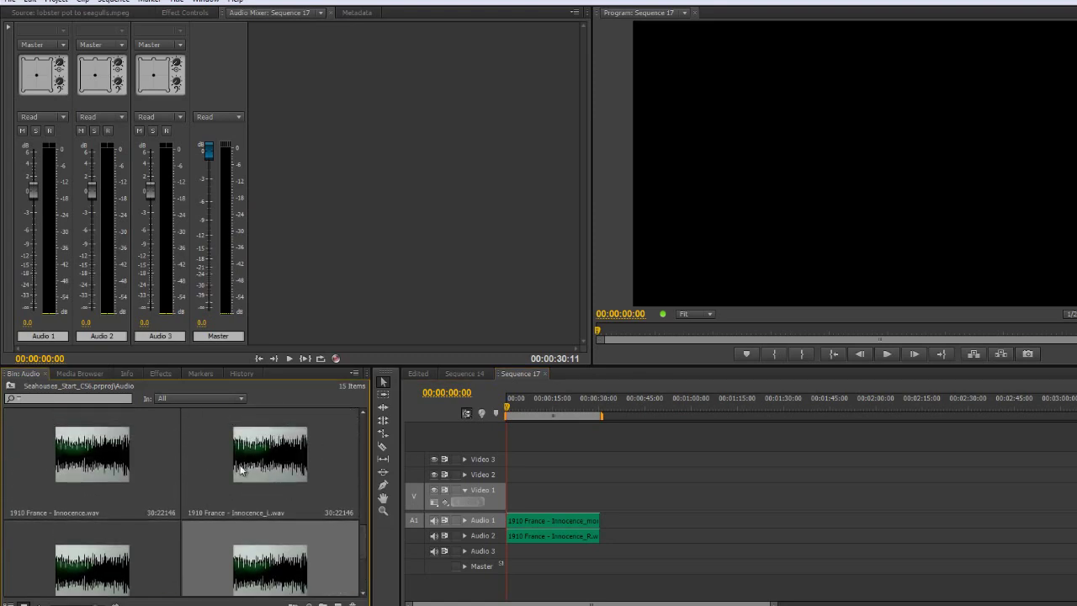
{"action": "left_click_drag", "start_coordinate": [244, 471], "coordinate": [503, 553]}
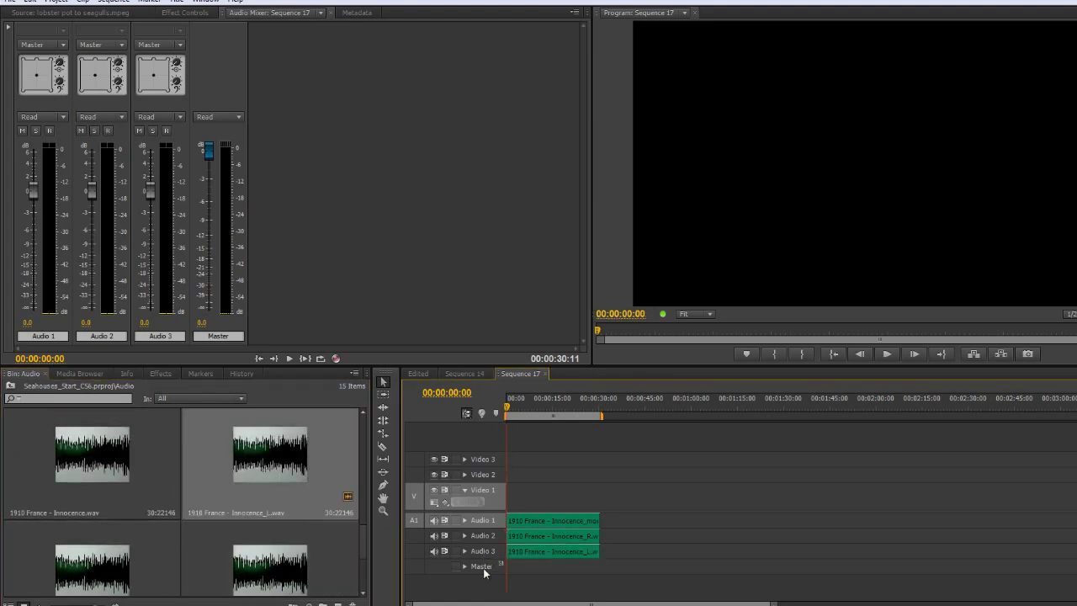
Expand the Audio 1, Audio 2 and Audio 3 tracks.
{"action": "left_click", "coordinate": [465, 520]}
{"action": "left_click", "coordinate": [465, 548]}
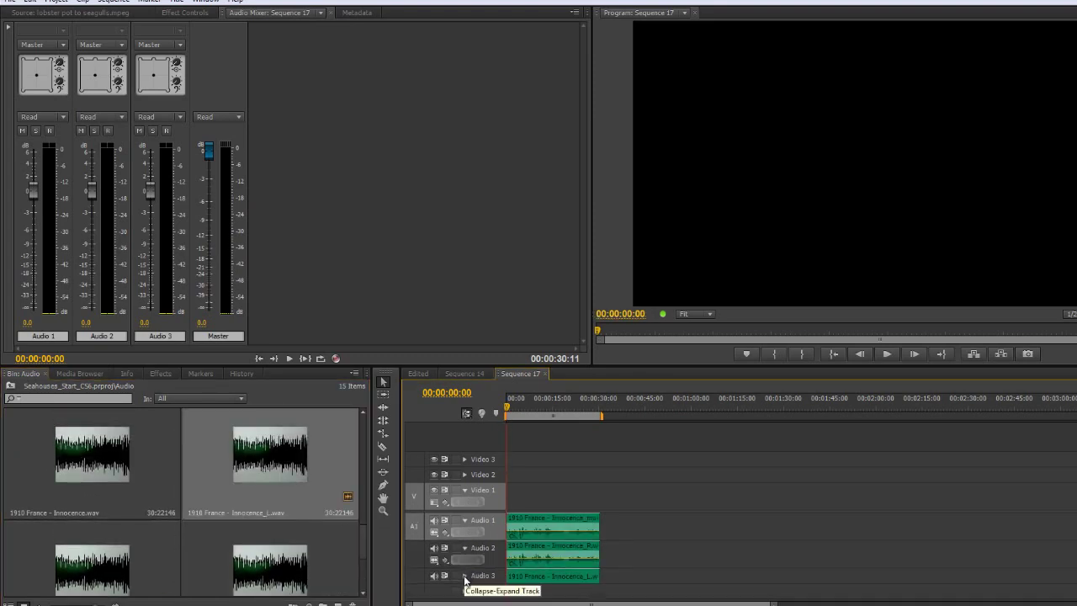
{"action": "left_click", "coordinate": [465, 575]}
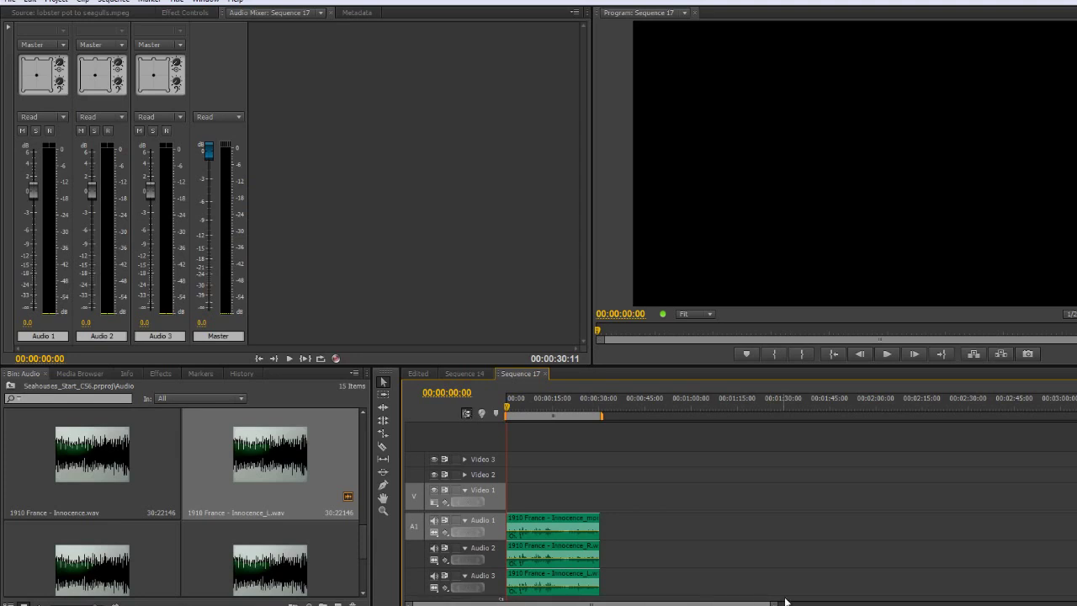
Zoom in on the timeline clips and play Sequence 17, stopping at 00:00:02:17.
{"action": "key", "text": "equal"}
{"action": "key", "text": "equal"}
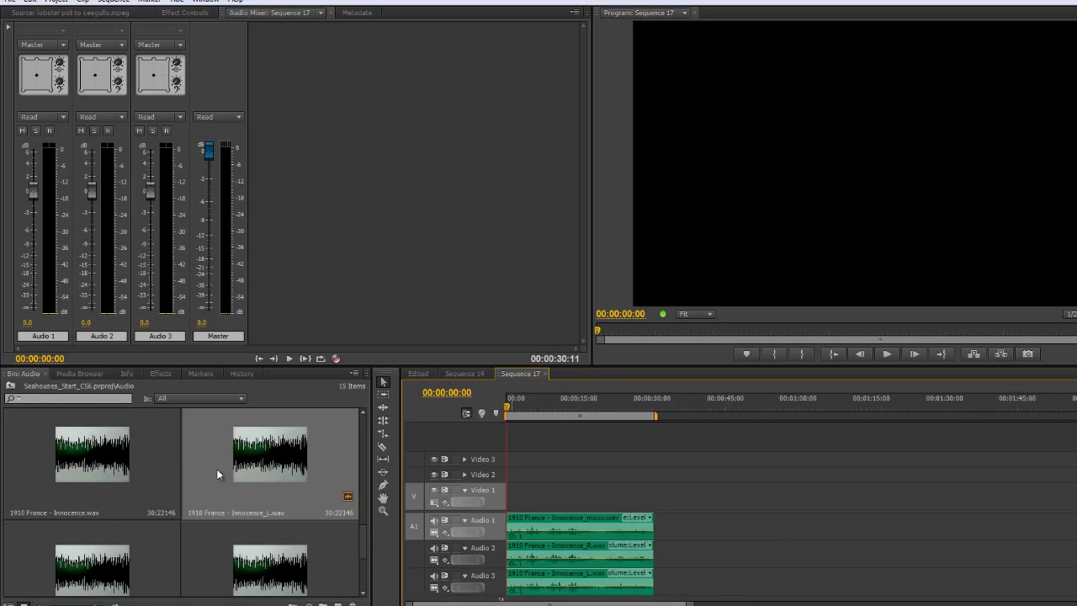
{"action": "key", "text": "space"}
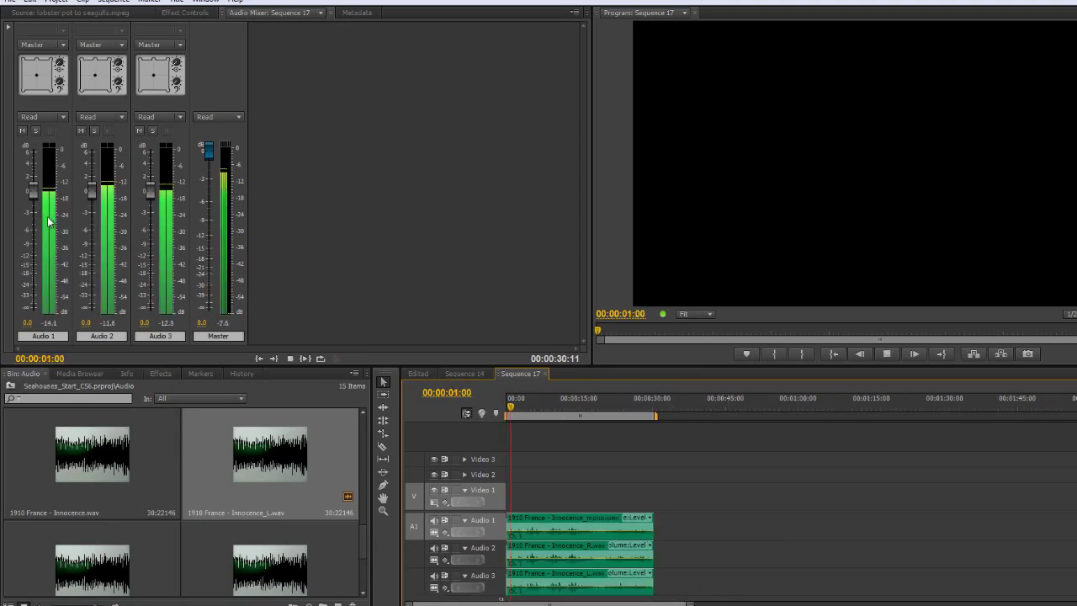
{"action": "key", "text": "space"}
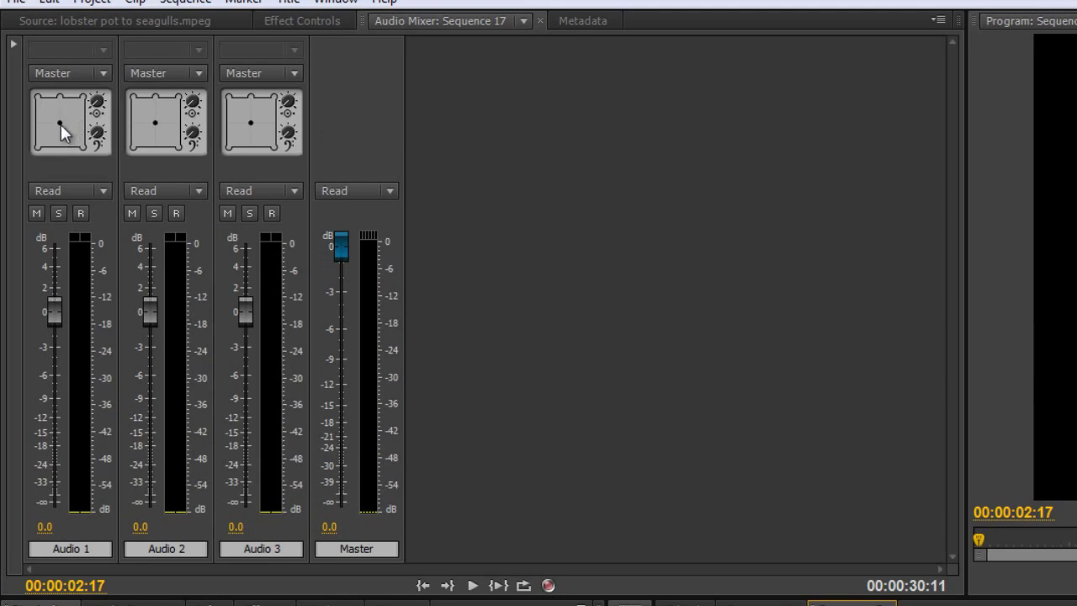
Pan Audio 1 to front centre, mute Audio 2's output, and play back to 00:00:07:07.
{"action": "left_click", "coordinate": [59, 120]}
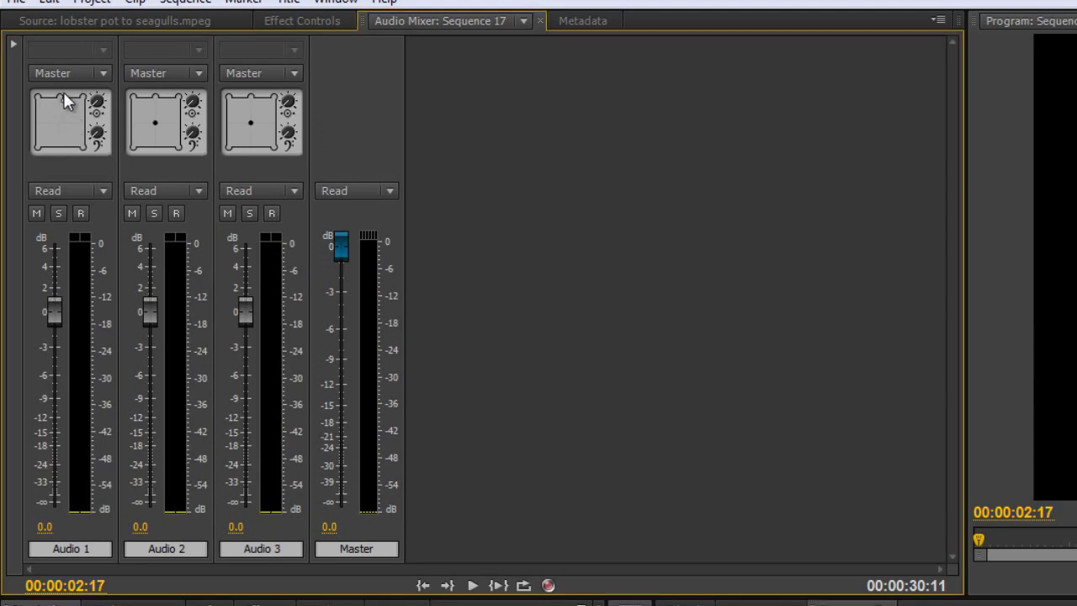
{"action": "left_click_drag", "start_coordinate": [60, 107], "coordinate": [60, 96]}
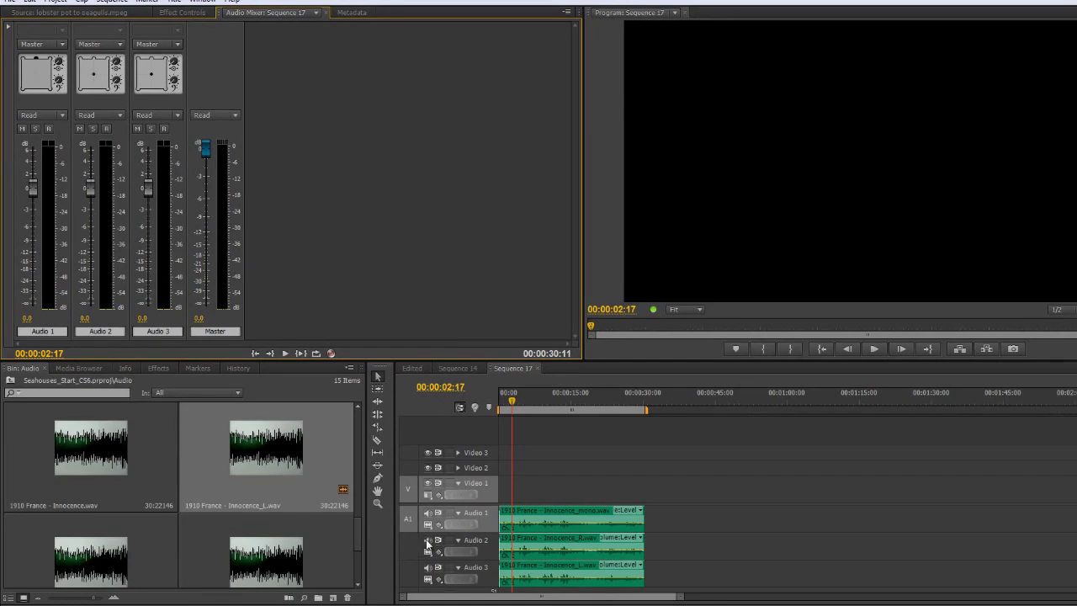
{"action": "left_click", "coordinate": [428, 539]}
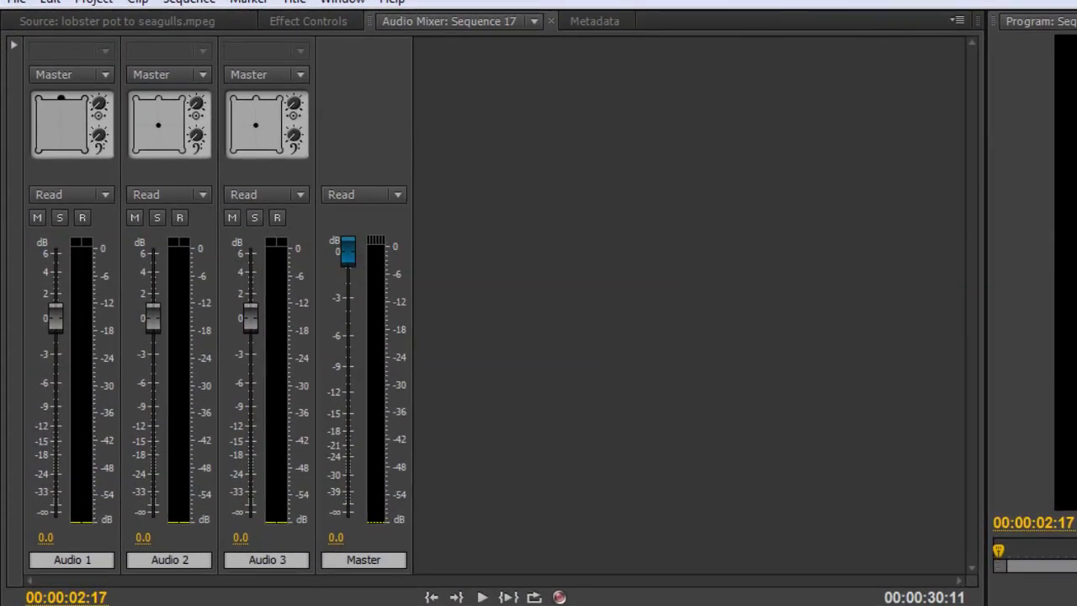
{"action": "key", "text": "space"}
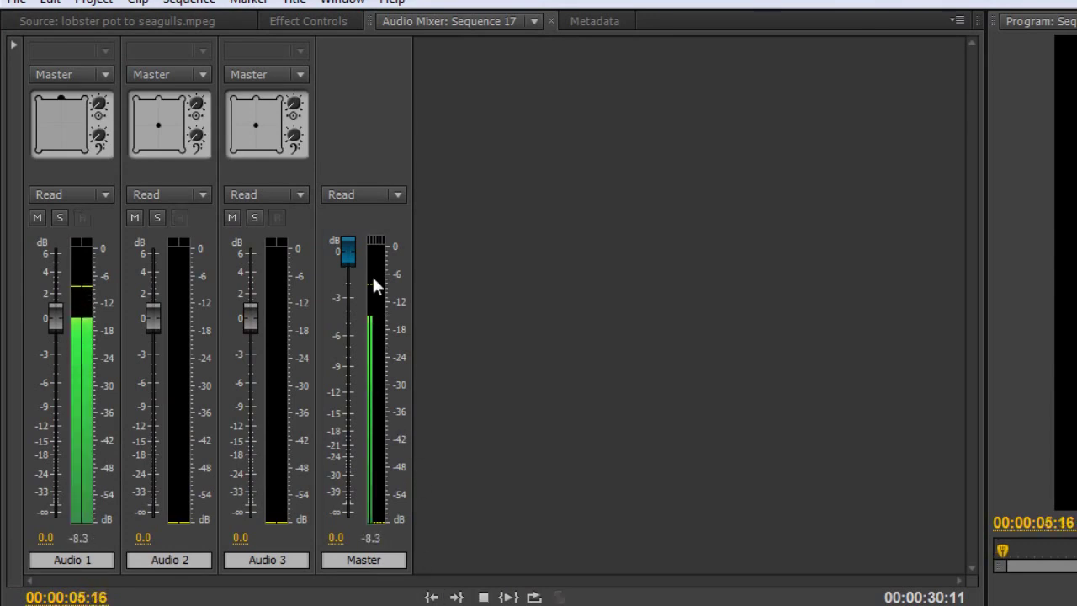
{"action": "key", "text": "space"}
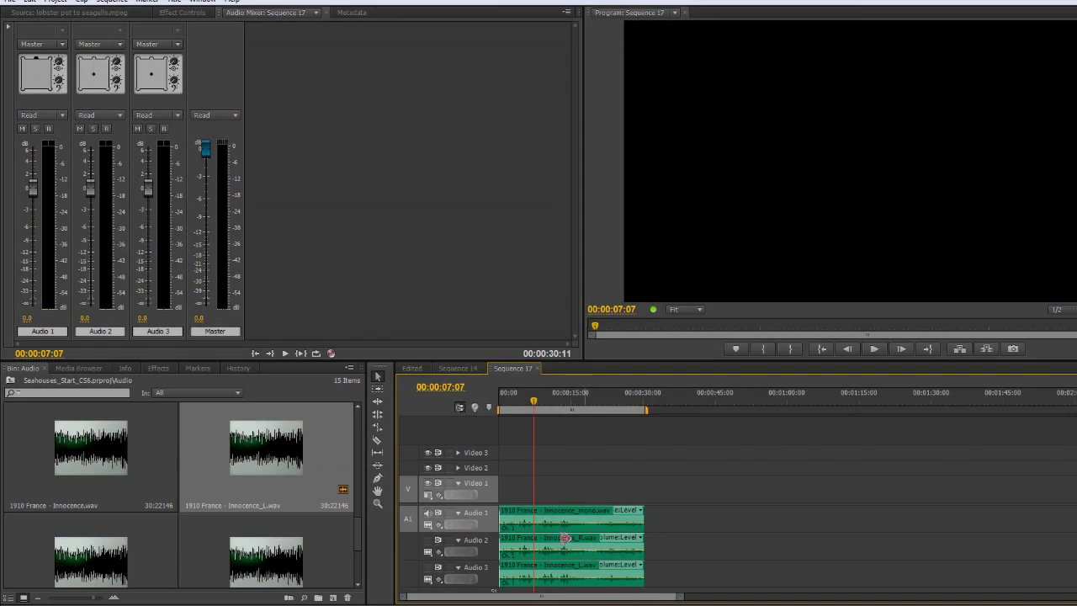
Pan Audio 2 front-right, save the project, and play Audio 2 alone to 00:00:10:02.
{"action": "left_click", "coordinate": [92, 74]}
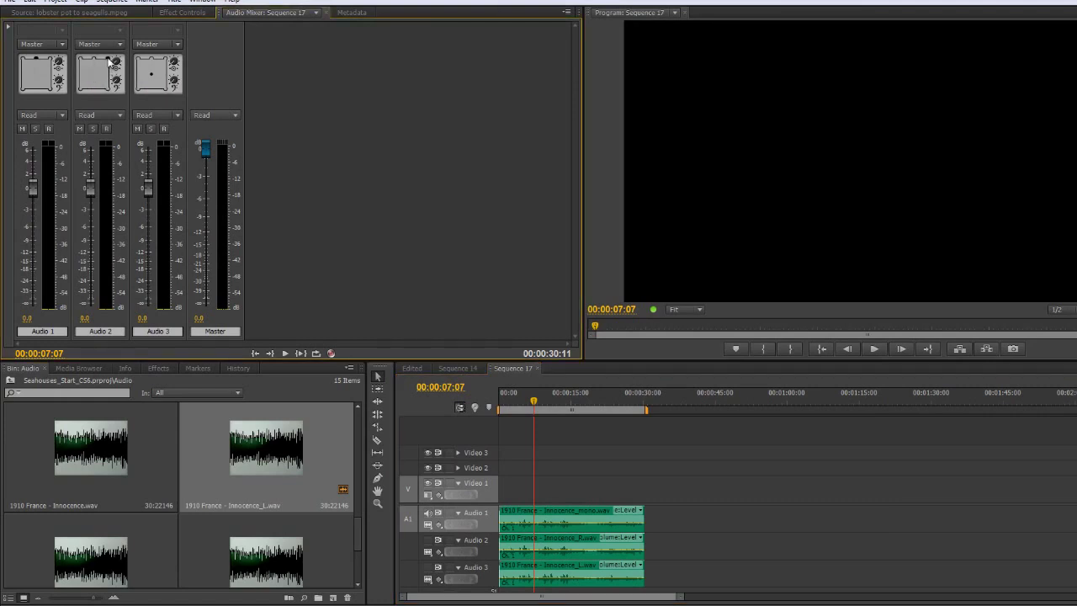
{"action": "key", "text": "ctrl+s"}
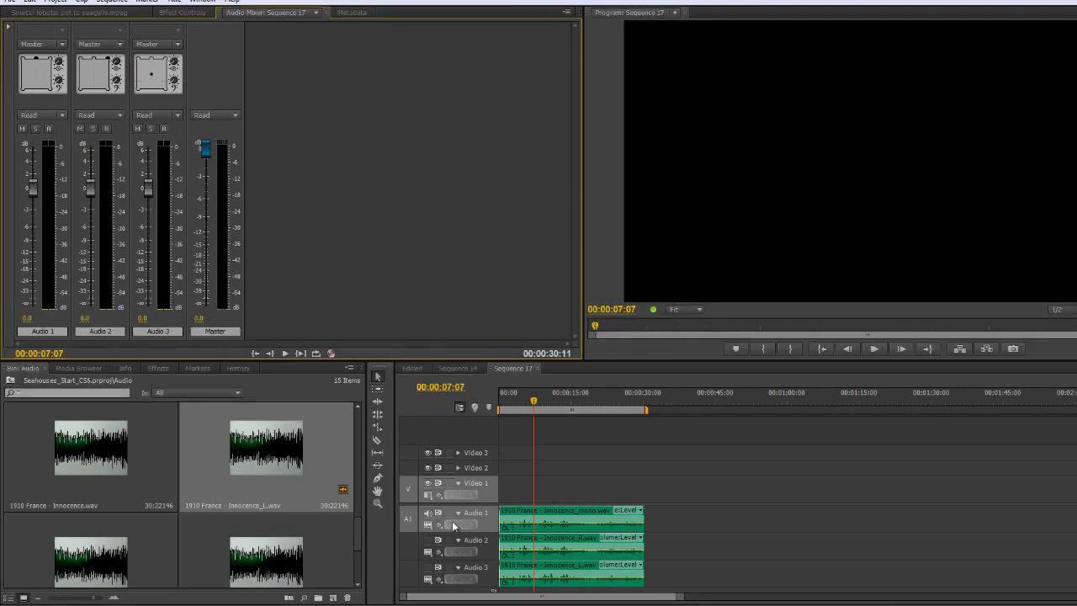
{"action": "left_click", "coordinate": [427, 513]}
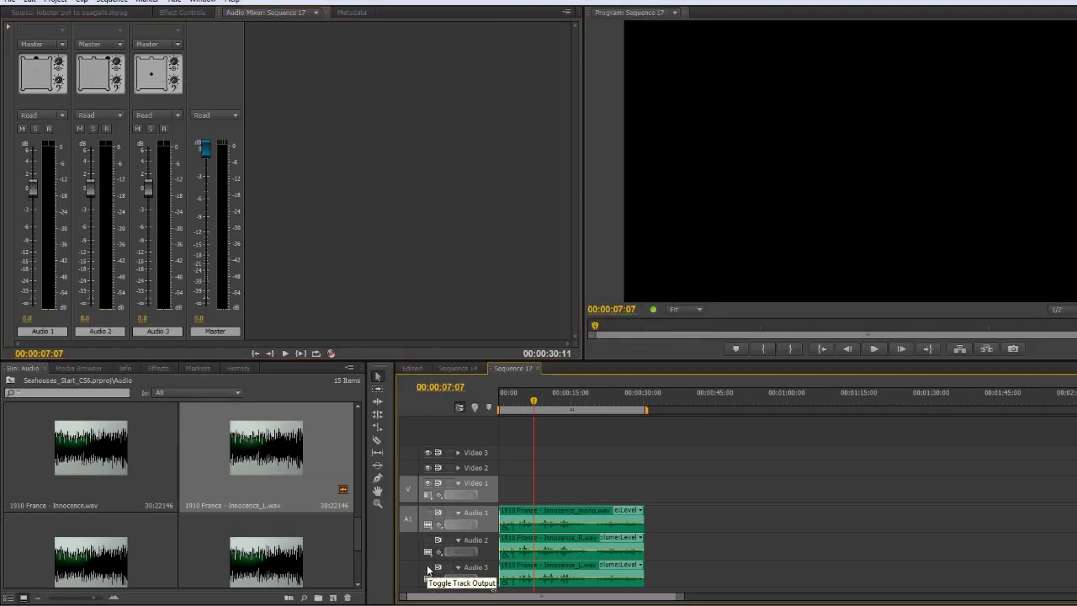
{"action": "left_click", "coordinate": [428, 568]}
{"action": "left_click", "coordinate": [428, 540]}
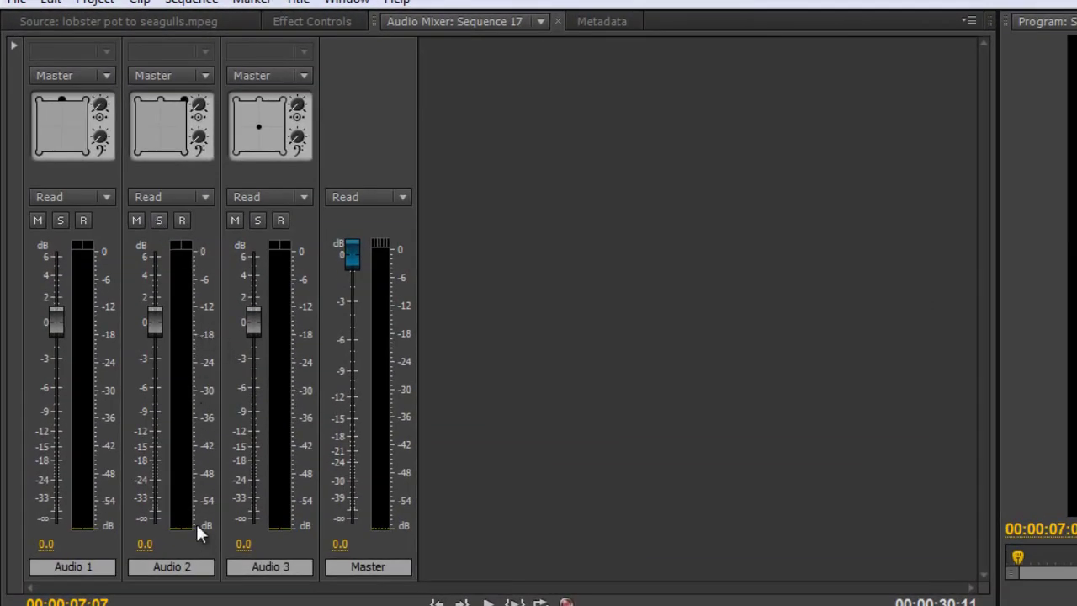
{"action": "key", "text": "space"}
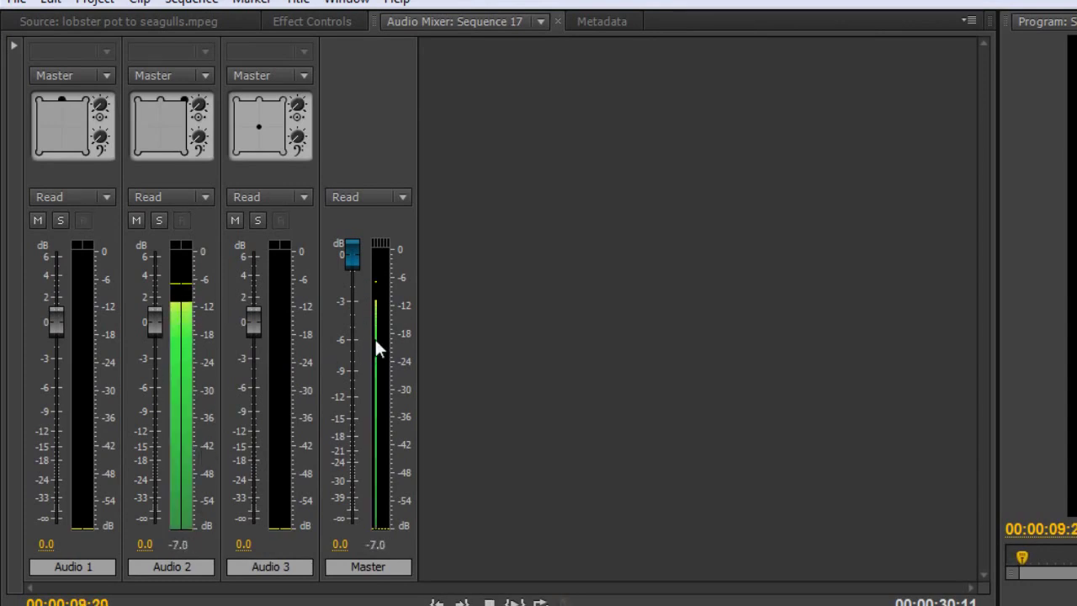
{"action": "key", "text": "space"}
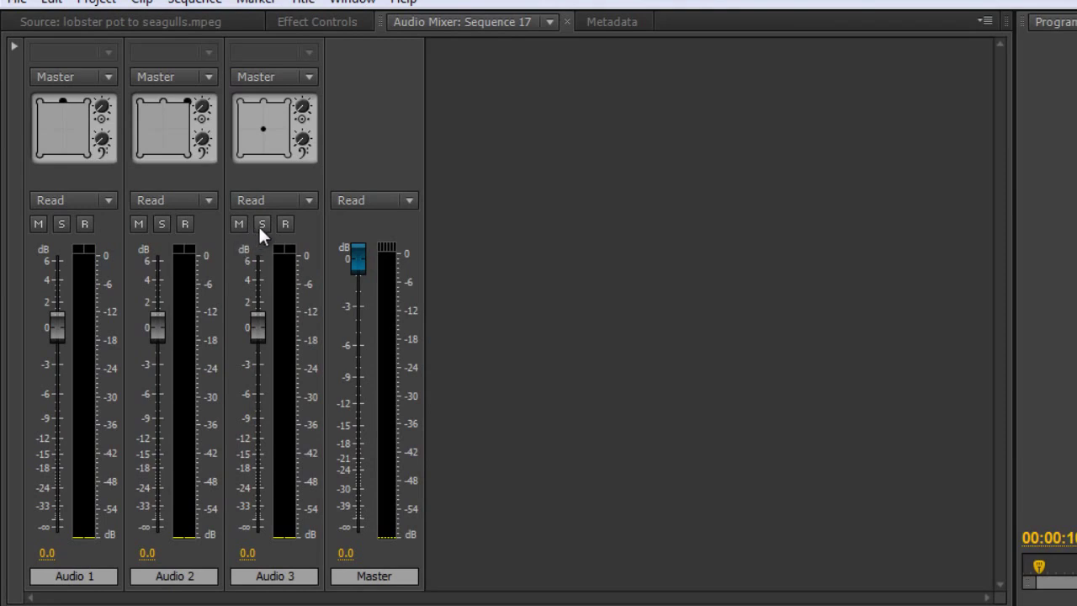
Solo Audio 3, pan it to the front-left corner, and play it back.
{"action": "left_click", "coordinate": [262, 224]}
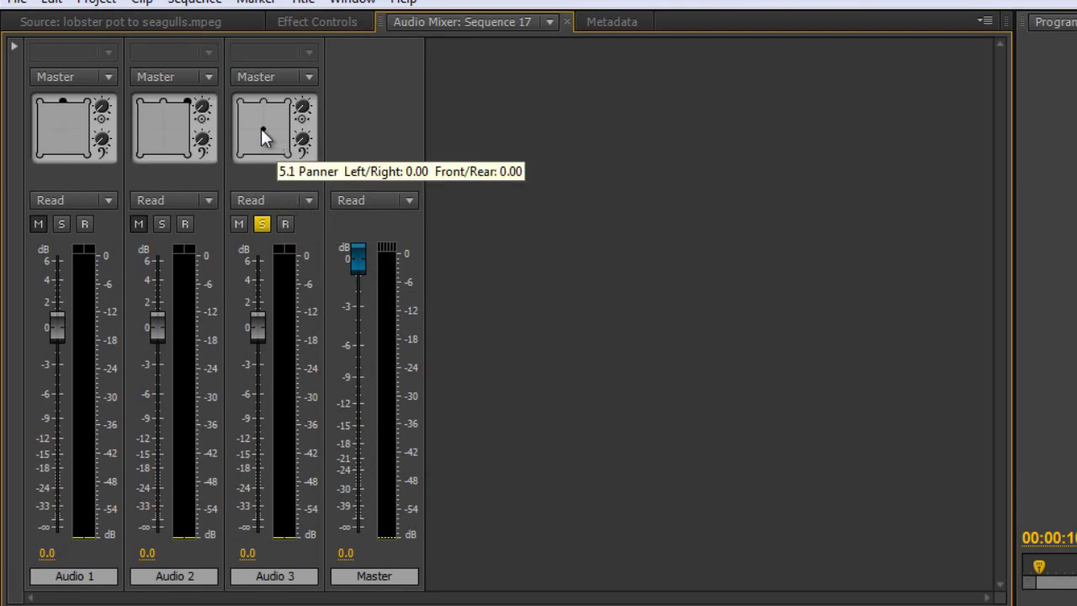
{"action": "left_click_drag", "start_coordinate": [263, 133], "coordinate": [239, 108]}
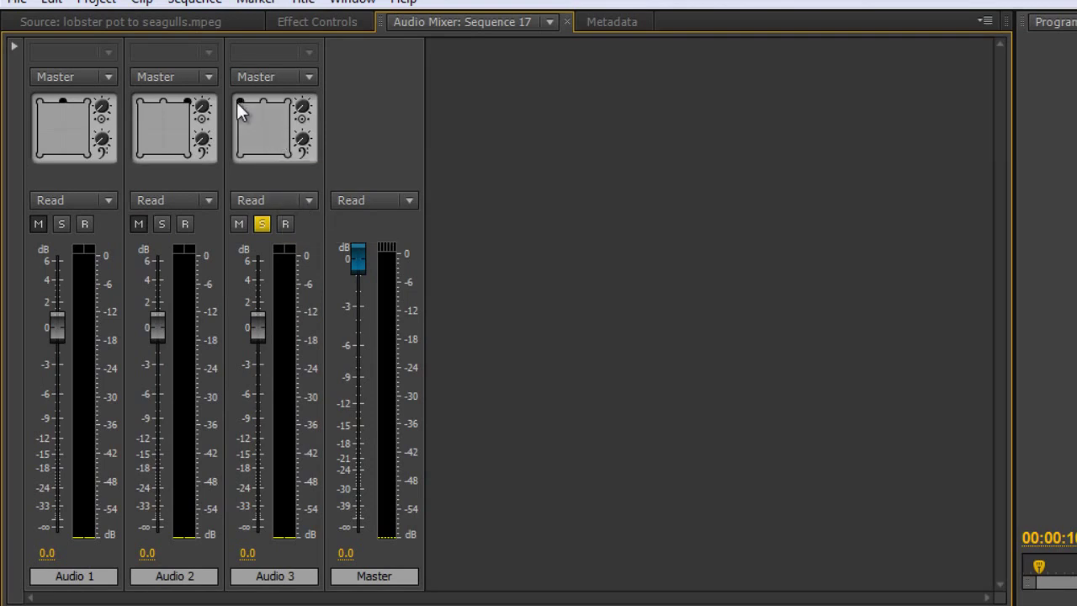
{"action": "key", "text": "space"}
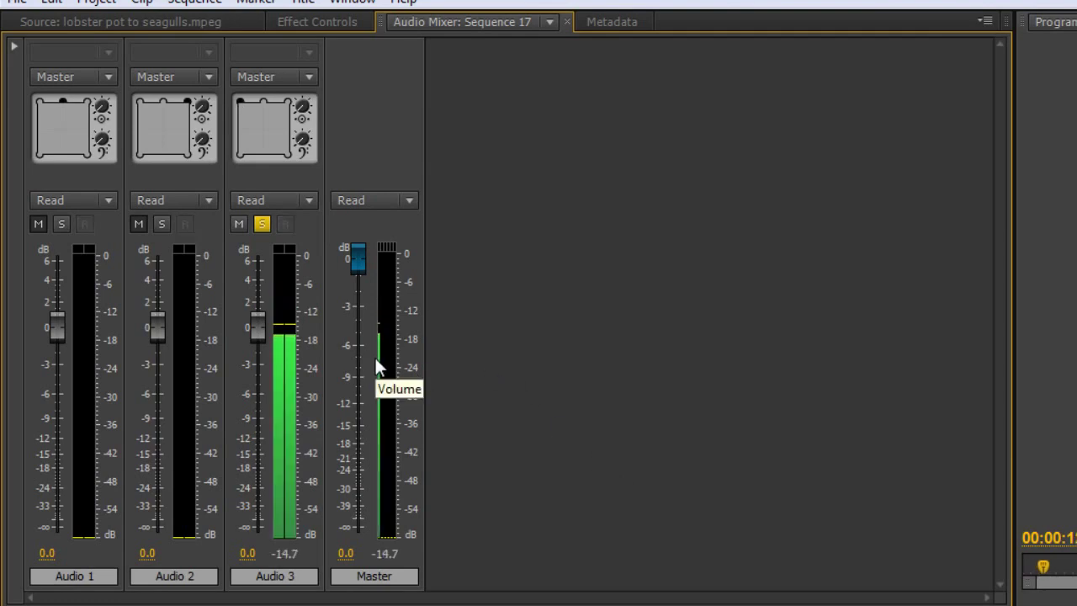
{"action": "key", "text": "space"}
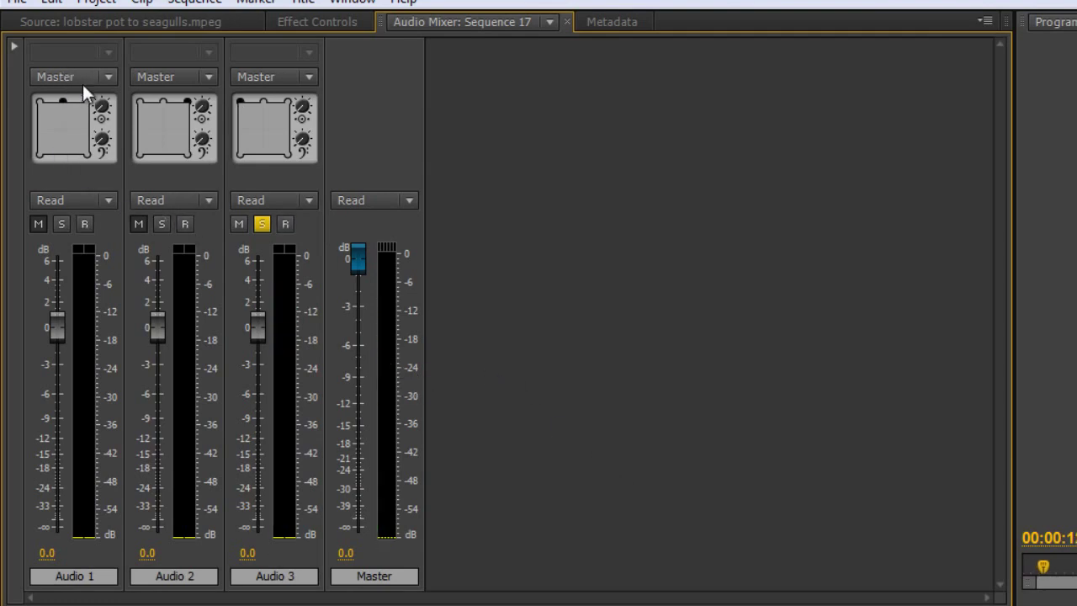
{"action": "left_click", "coordinate": [262, 223]}
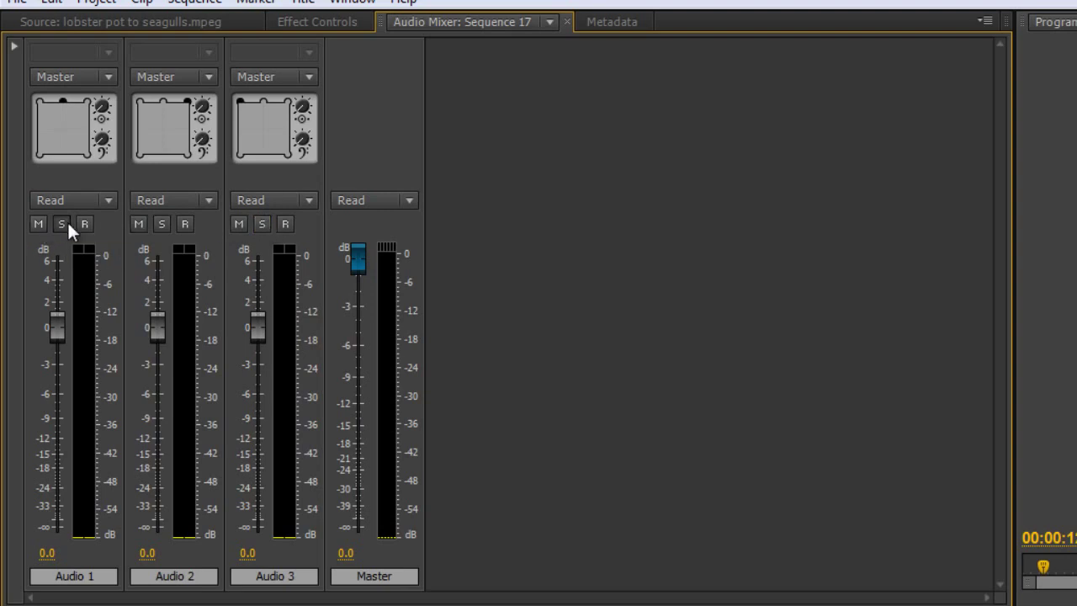
{"action": "left_click", "coordinate": [64, 223]}
{"action": "key", "text": "space"}
{"action": "key", "text": "space"}
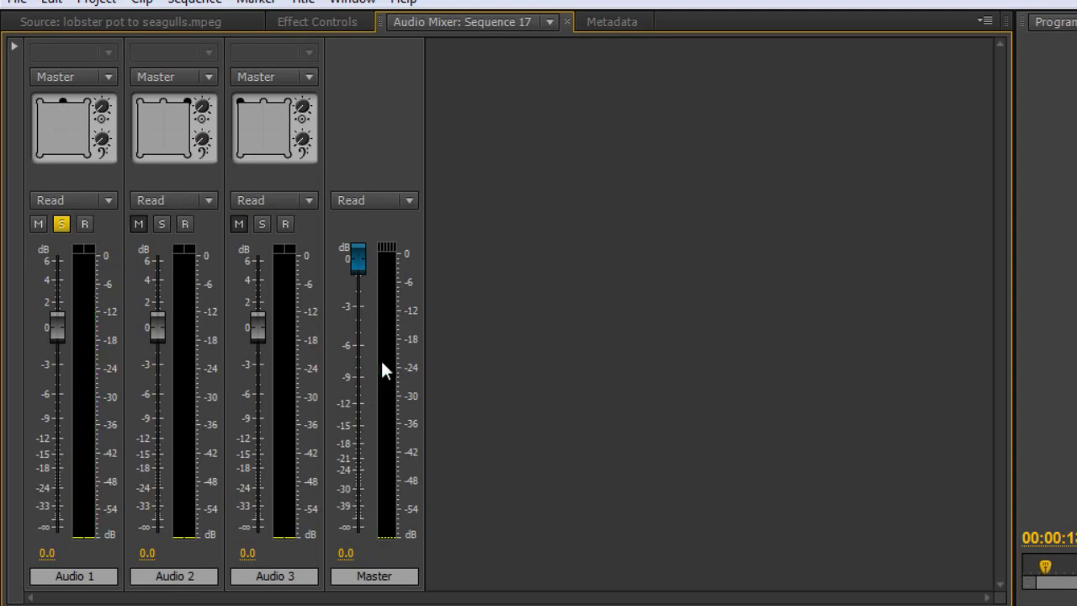
{"action": "left_click", "coordinate": [64, 223]}
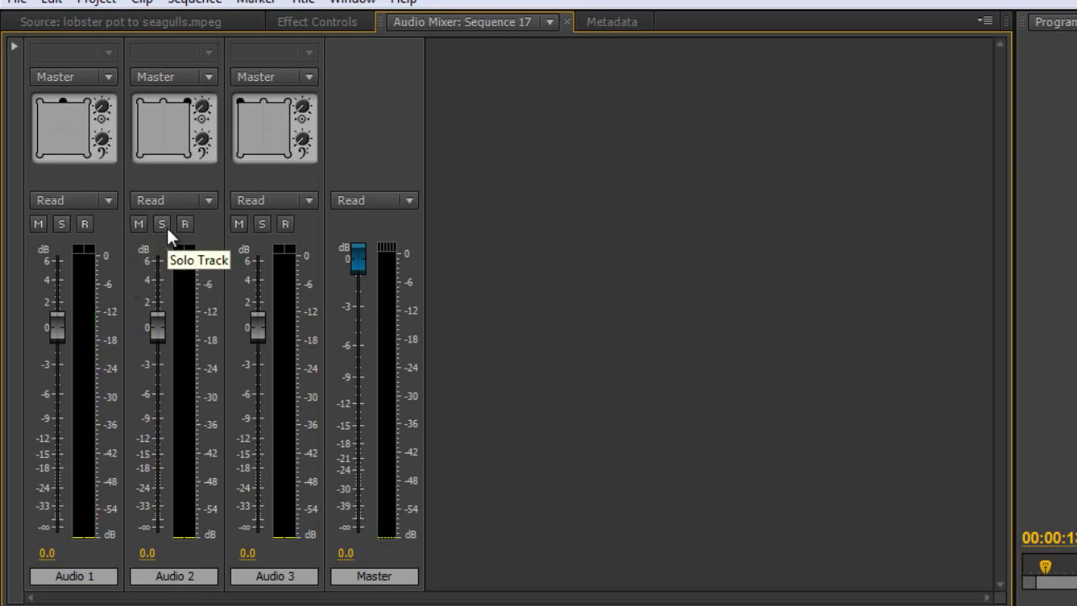
{"action": "left_click", "coordinate": [163, 224]}
{"action": "key", "text": "space"}
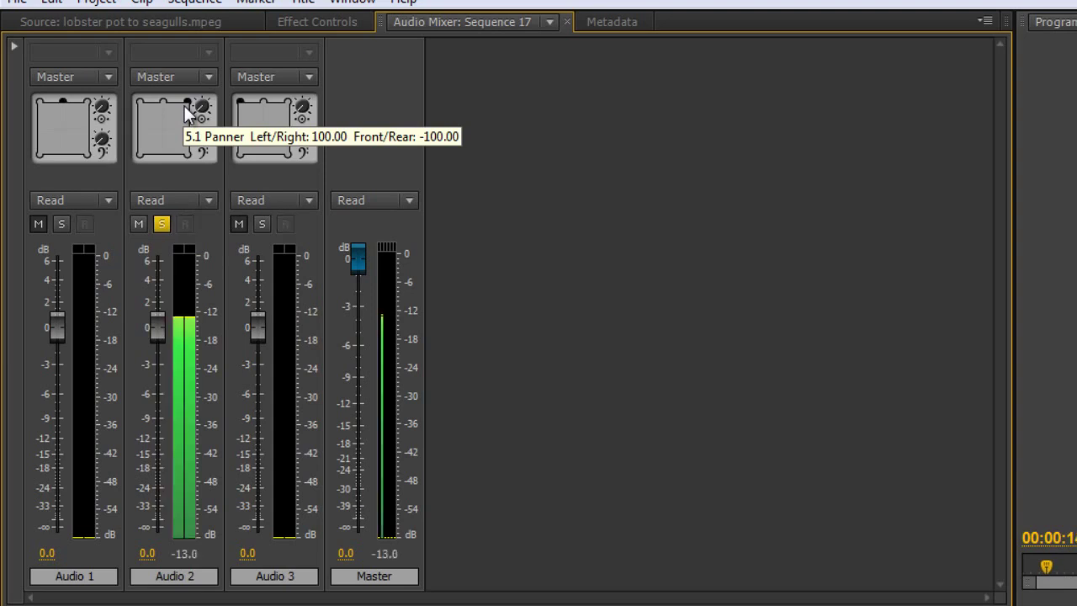
{"action": "key", "text": "space"}
{"action": "left_click", "coordinate": [163, 223]}
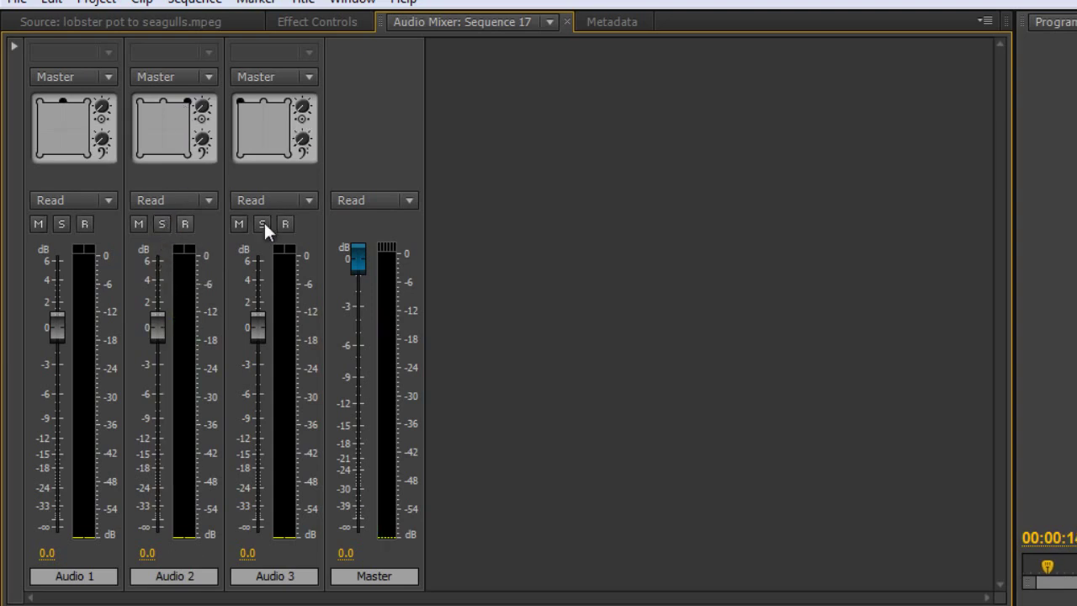
{"action": "left_click", "coordinate": [263, 224]}
{"action": "key", "text": "space"}
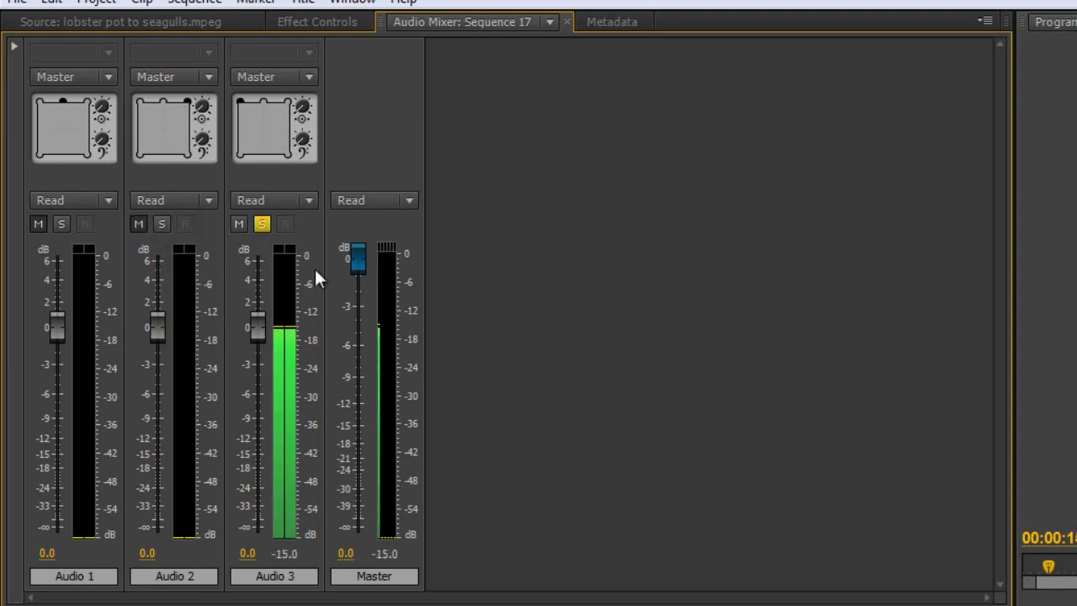
{"action": "key", "text": "space"}
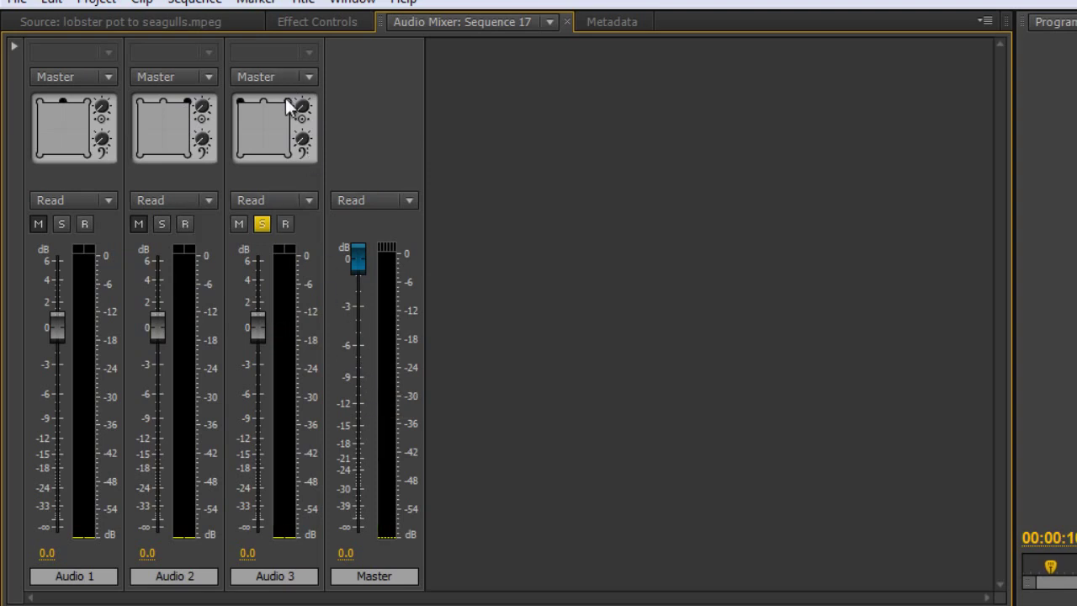
Drag Audio 3's panner to the bottom-left corner and Audio 2's to the bottom-right corner.
{"action": "left_click_drag", "start_coordinate": [241, 132], "coordinate": [238, 189]}
{"action": "left_click_drag", "start_coordinate": [183, 103], "coordinate": [181, 175]}
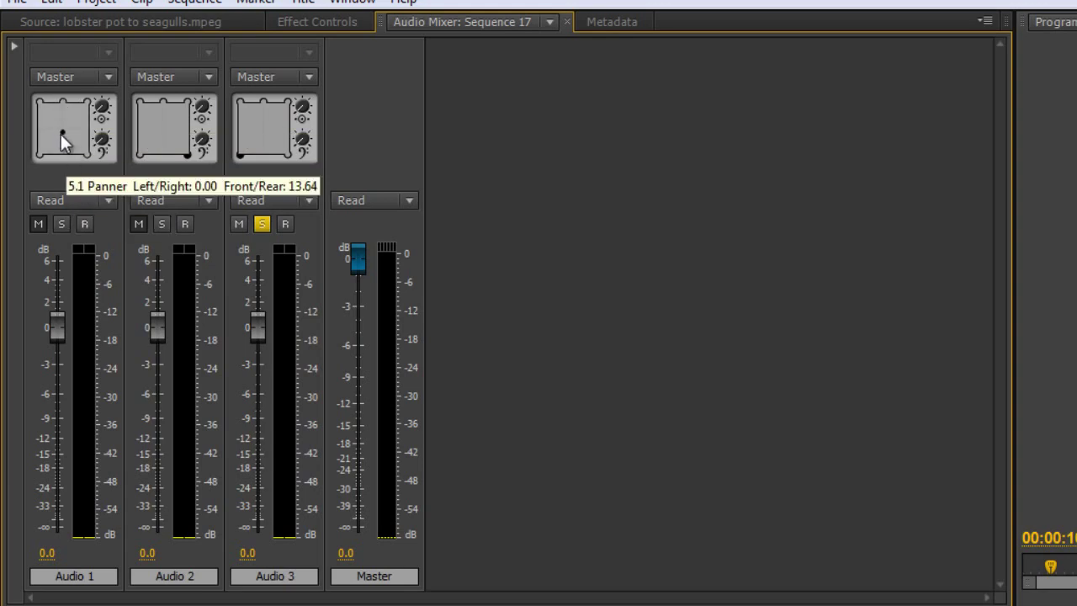
Drag Audio 1's 5.1 panner puck up to the middle of the top edge.
{"action": "left_click_drag", "start_coordinate": [60, 133], "coordinate": [61, 84]}
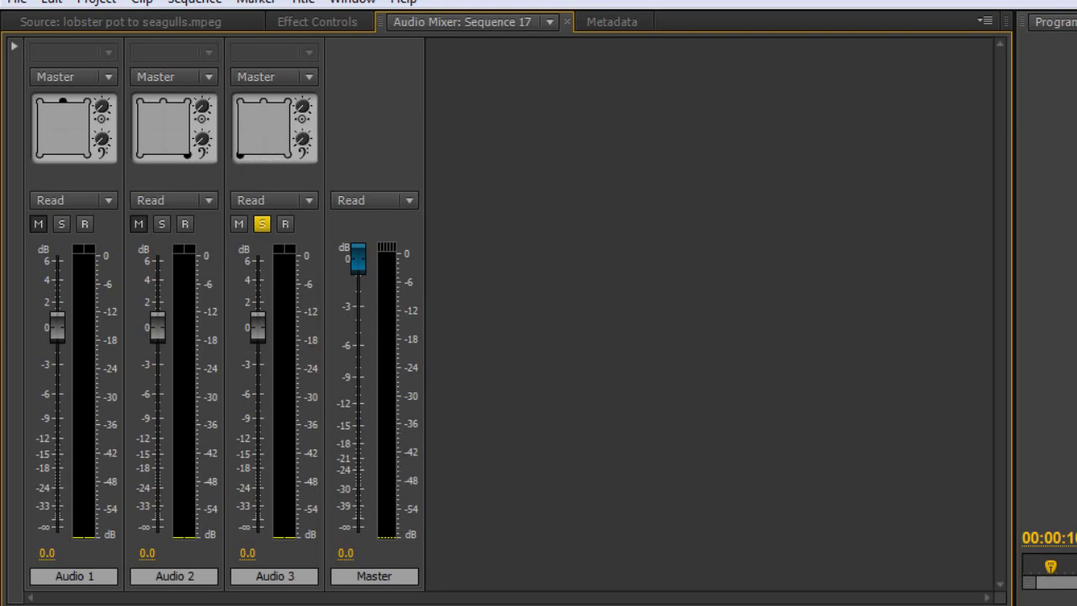
Play the surround mix, move Audio 3 inward to Left/Right -31.82, Front/Rear 54.55, and replay.
{"action": "key", "text": "space"}
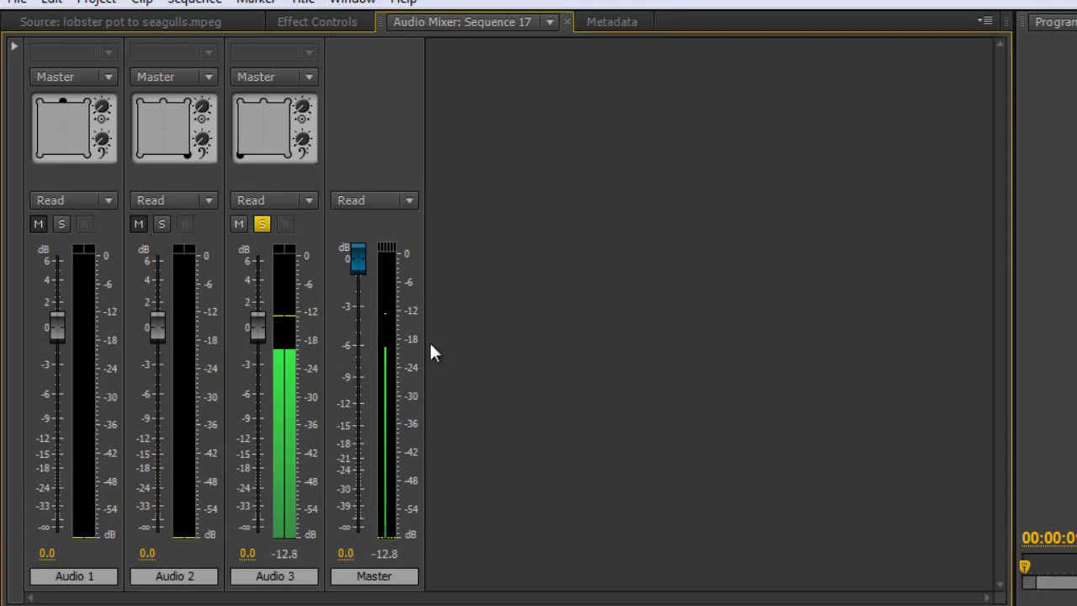
{"action": "key", "text": "space"}
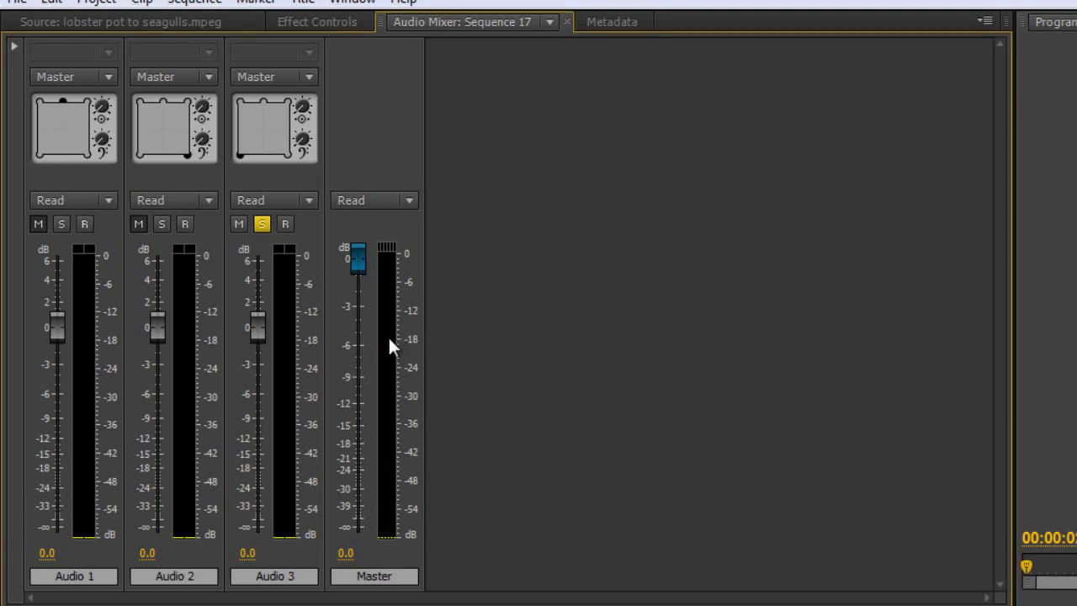
{"action": "left_click", "coordinate": [241, 154]}
{"action": "key", "text": "space"}
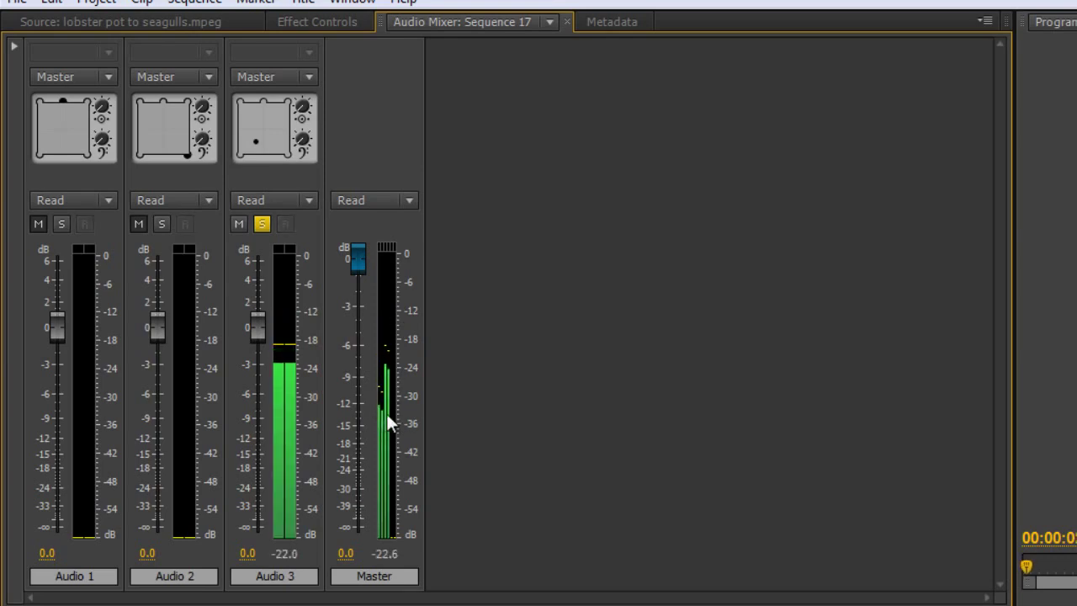
{"action": "key", "text": "space"}
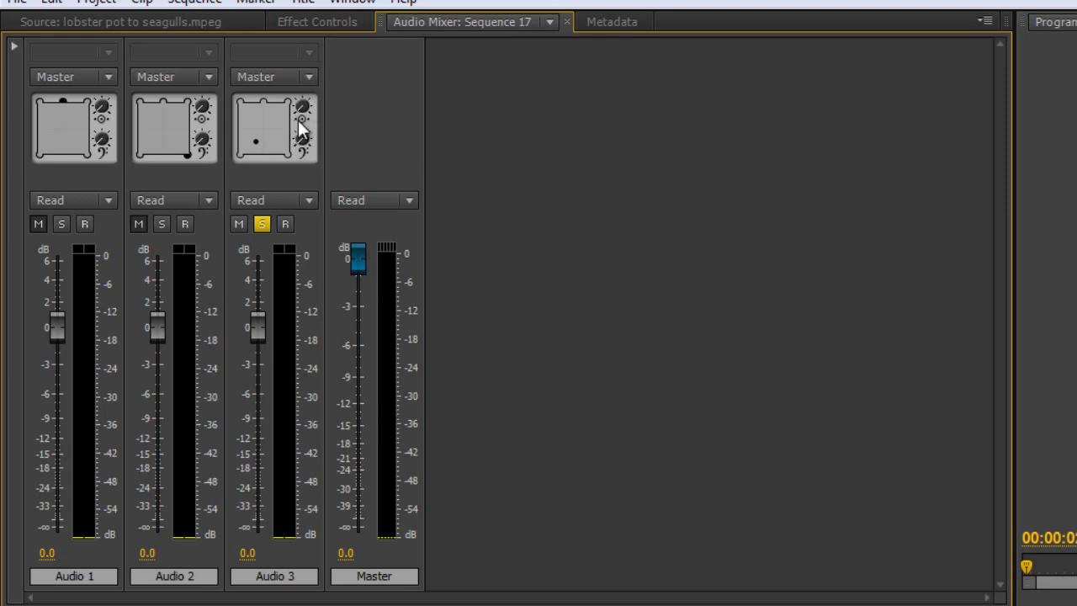
{"action": "mouse_move", "coordinate": [293, 124]}
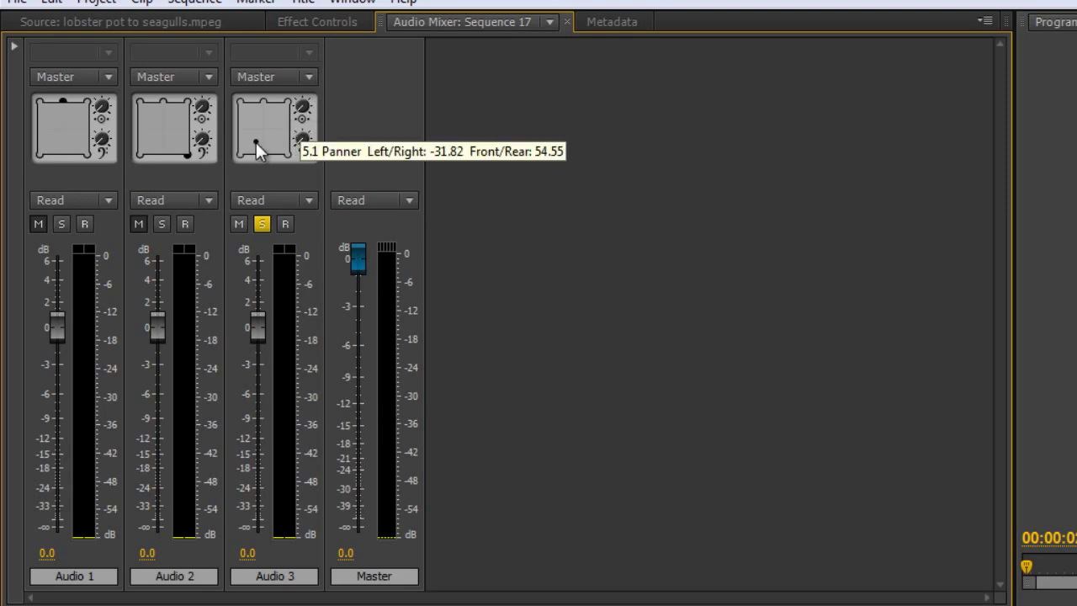
Move Audio 3 to the middle of the left side, then nudge it toward centre during playback.
{"action": "left_click_drag", "start_coordinate": [248, 138], "coordinate": [240, 138]}
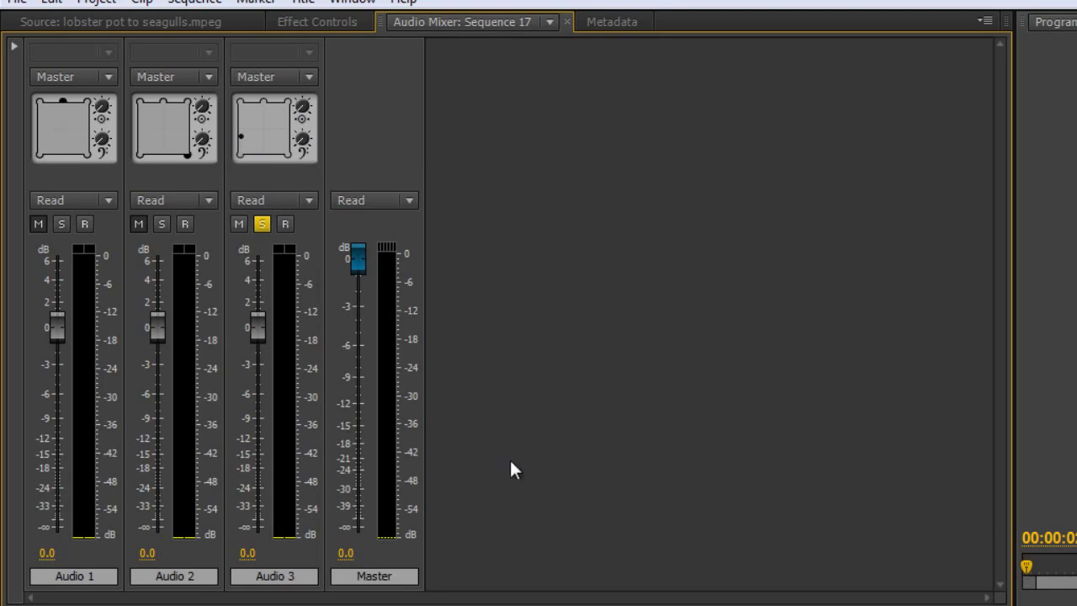
{"action": "key", "text": "space"}
{"action": "key", "text": "space"}
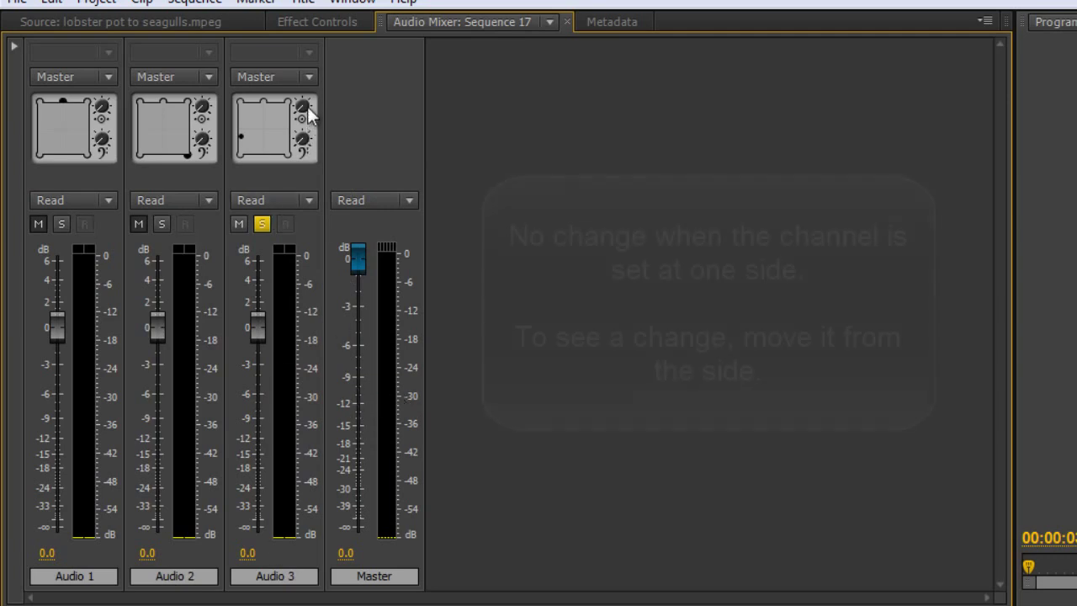
{"action": "key", "text": "space"}
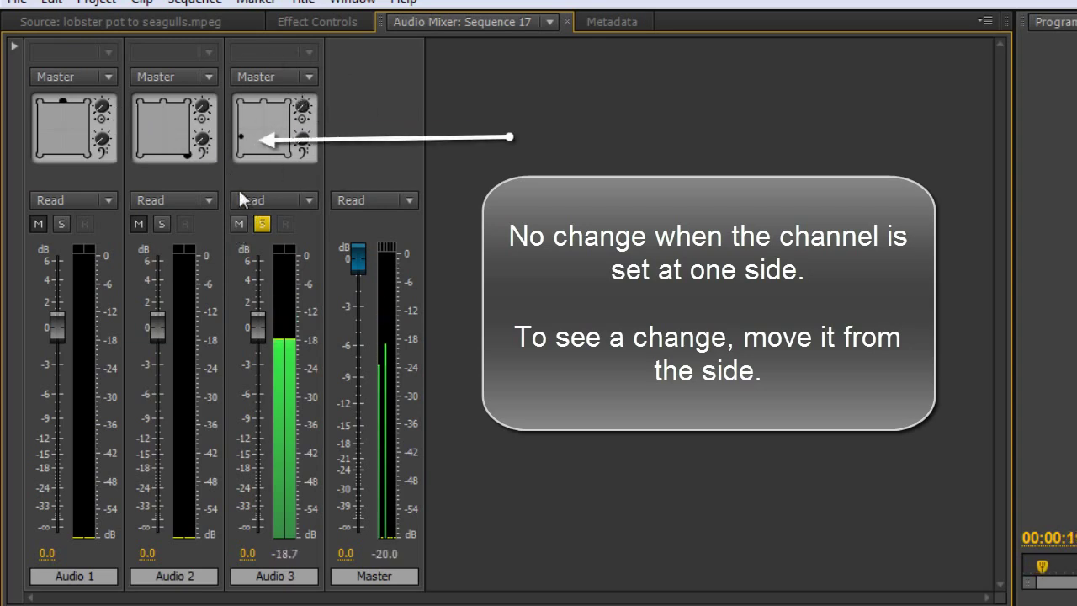
{"action": "left_click_drag", "start_coordinate": [242, 136], "coordinate": [253, 138]}
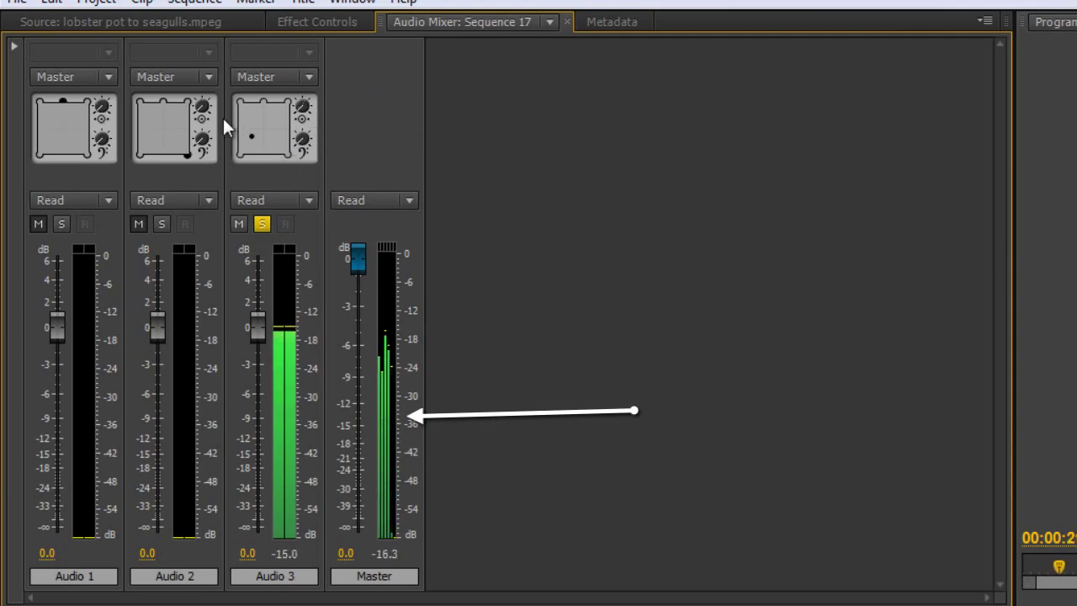
{"action": "key", "text": "space"}
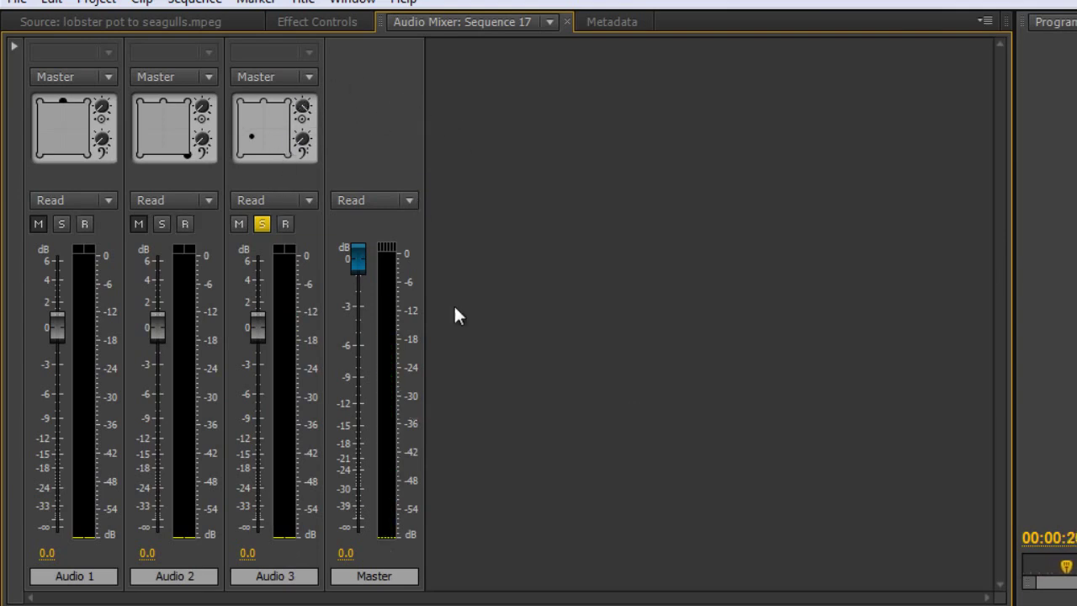
Place Audio 3's 5.1 panner puck just inside the left edge at mid-depth, with centre at 2.00%.
{"action": "mouse_move", "coordinate": [254, 138]}
{"action": "mouse_move", "coordinate": [257, 135]}
{"action": "left_mouse_down"}
{"action": "mouse_move", "coordinate": [235, 132]}
{"action": "mouse_move", "coordinate": [250, 133]}
{"action": "left_mouse_up"}
{"action": "mouse_move", "coordinate": [302, 116]}
{"action": "left_click_drag", "start_coordinate": [255, 133], "coordinate": [262, 113]}
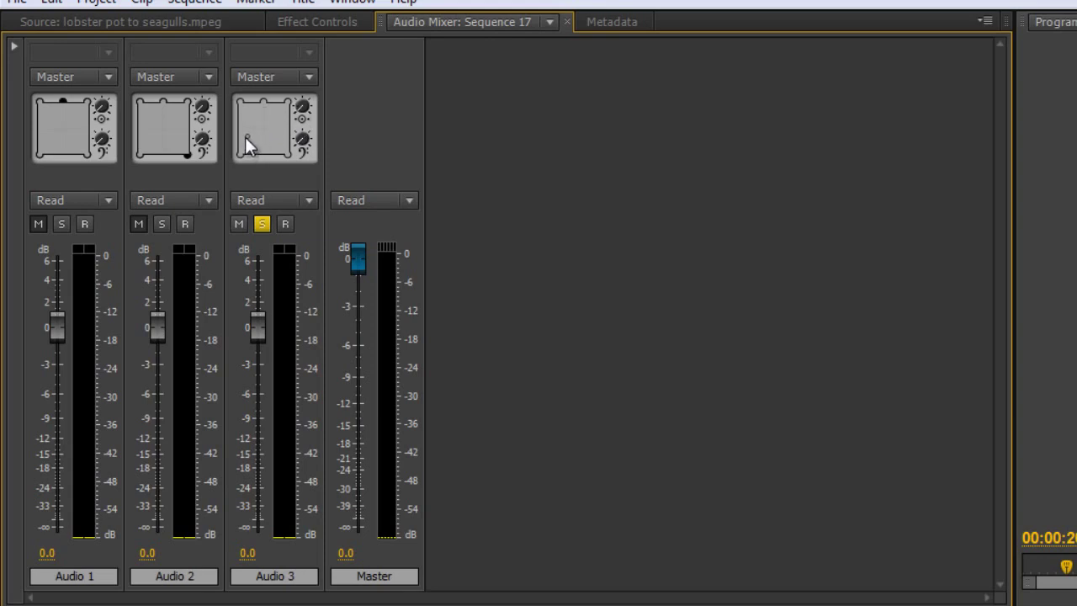